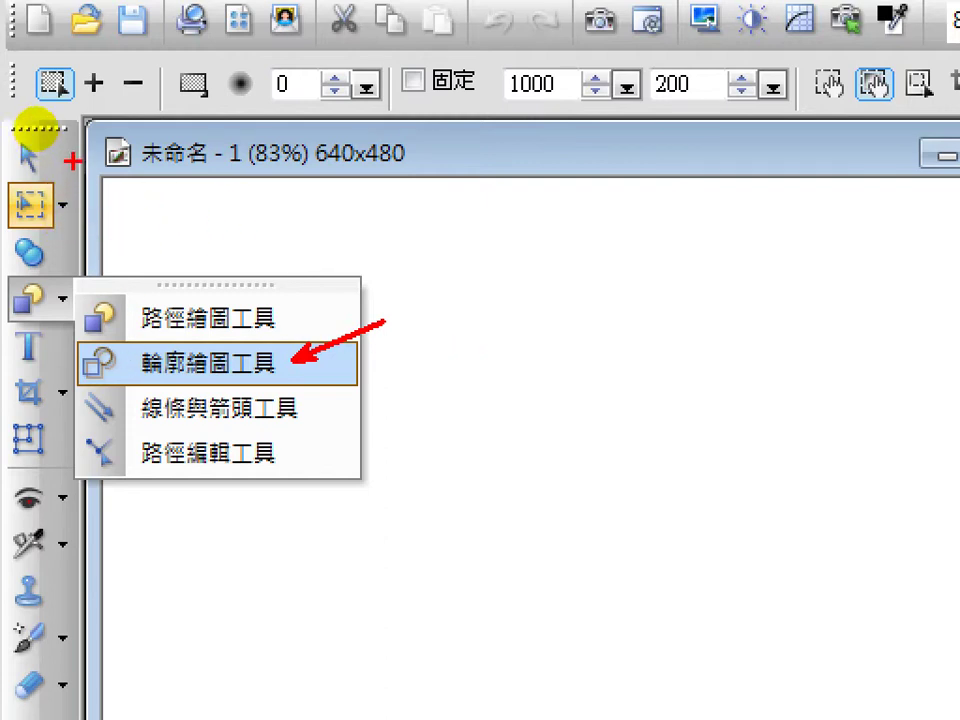
Step: Draw a rectangular outline about 518 pixels wide across most of the canvas with the Outline Drawing tool (輪廓繪圖工具)
mouse_move(36, 114)
left_mouse_down()
mouse_move(81, 204)
mouse_move(10, 345)
mouse_move(6, 282)
left_mouse_up()
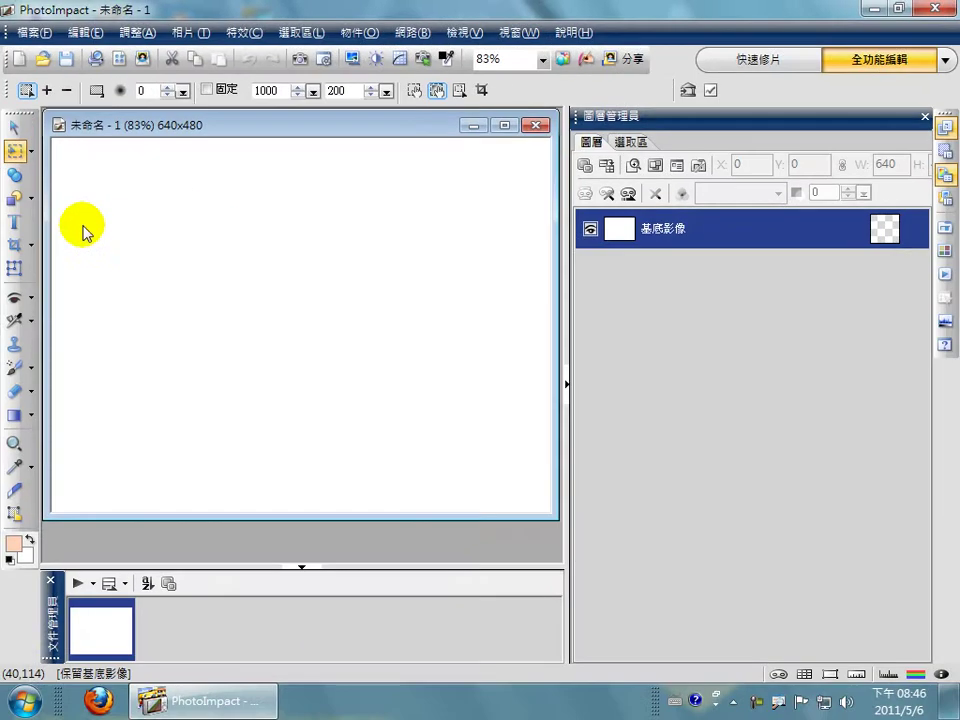
left_click(62, 297)
left_click(78, 231)
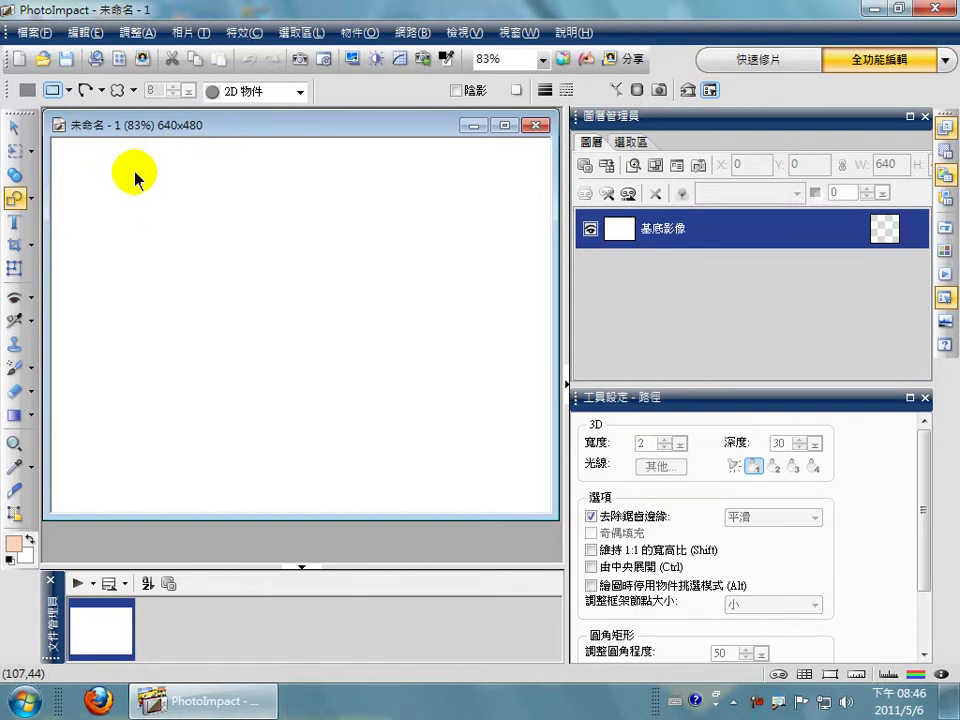
left_click(68, 91)
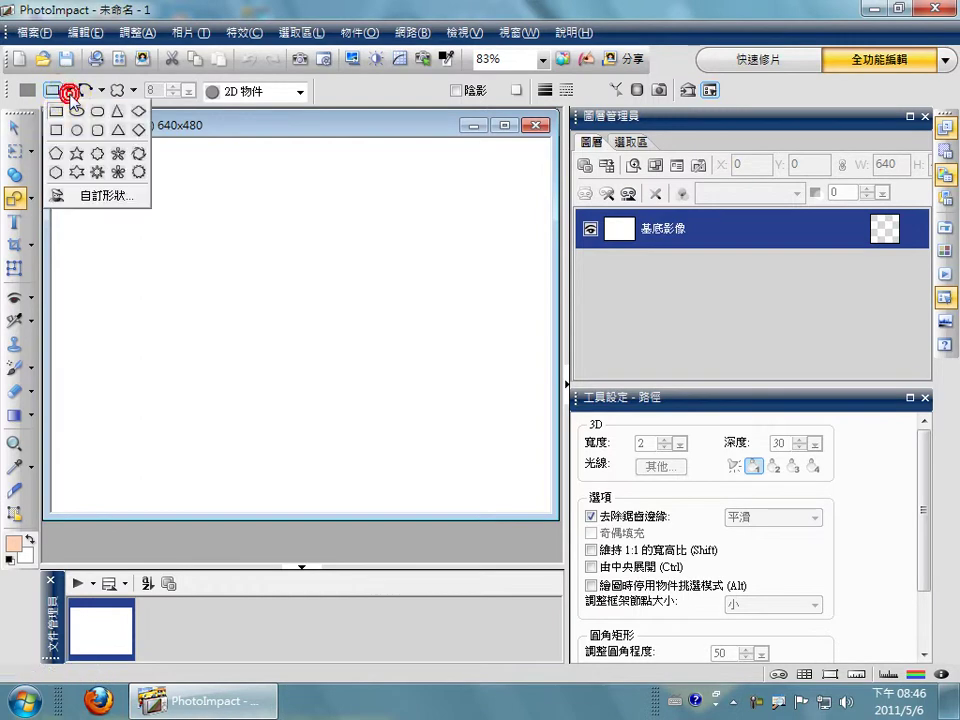
left_click(107, 172)
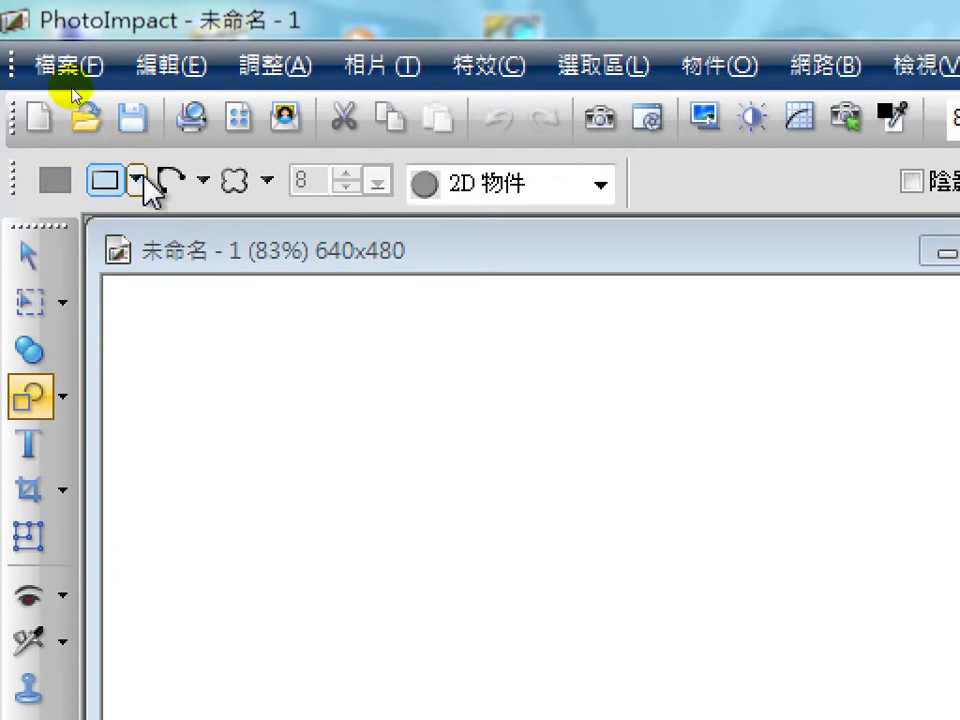
left_click(69, 91)
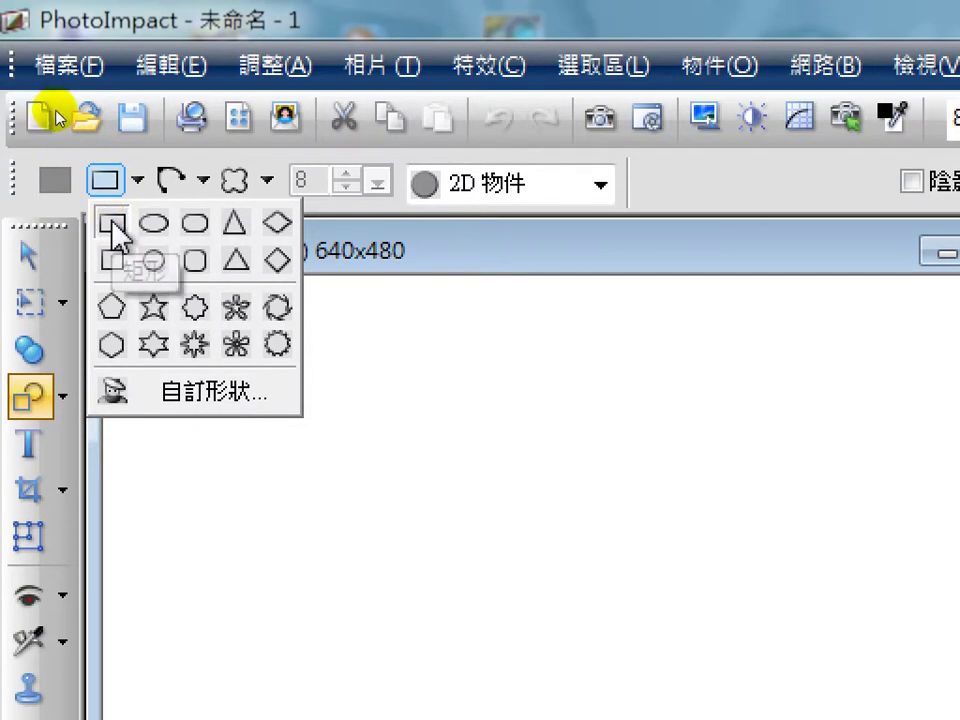
left_click(113, 225)
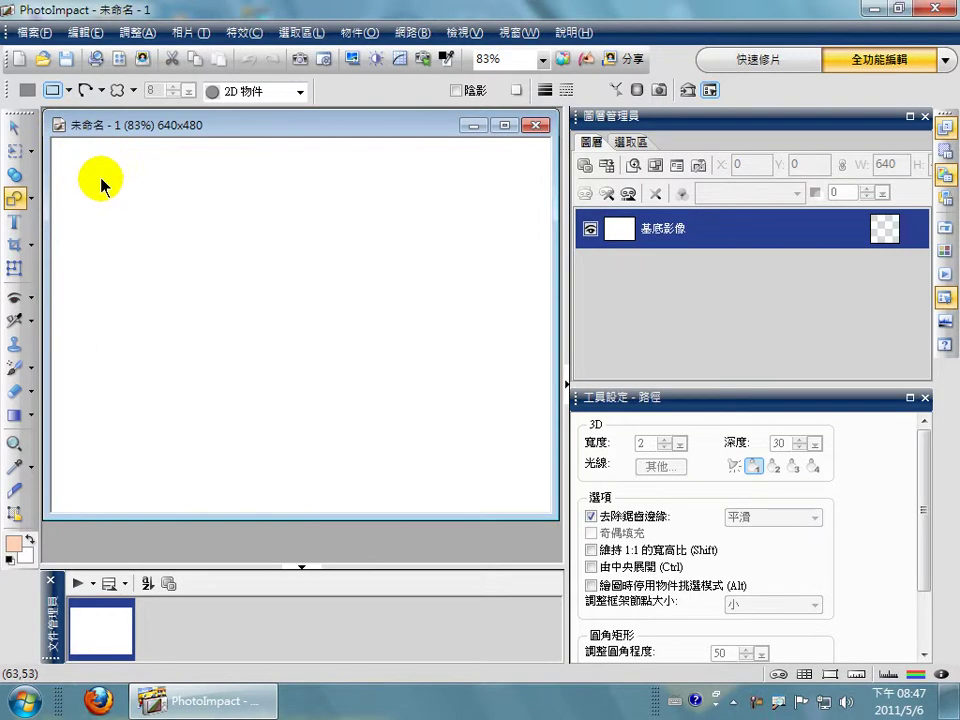
left_click_drag(98, 176, 494, 447)
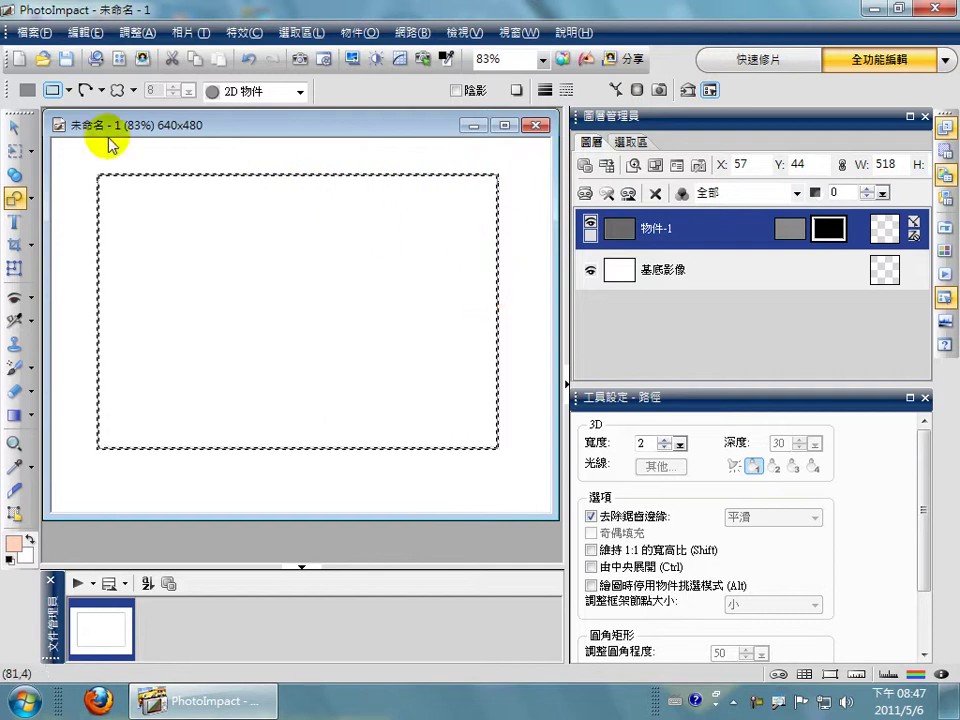
Step: Draw a tall ellipse outline about 150 pixels wide in the left half of the rectangle
left_click(69, 91)
left_click(80, 107)
left_click_drag(160, 207, 273, 396)
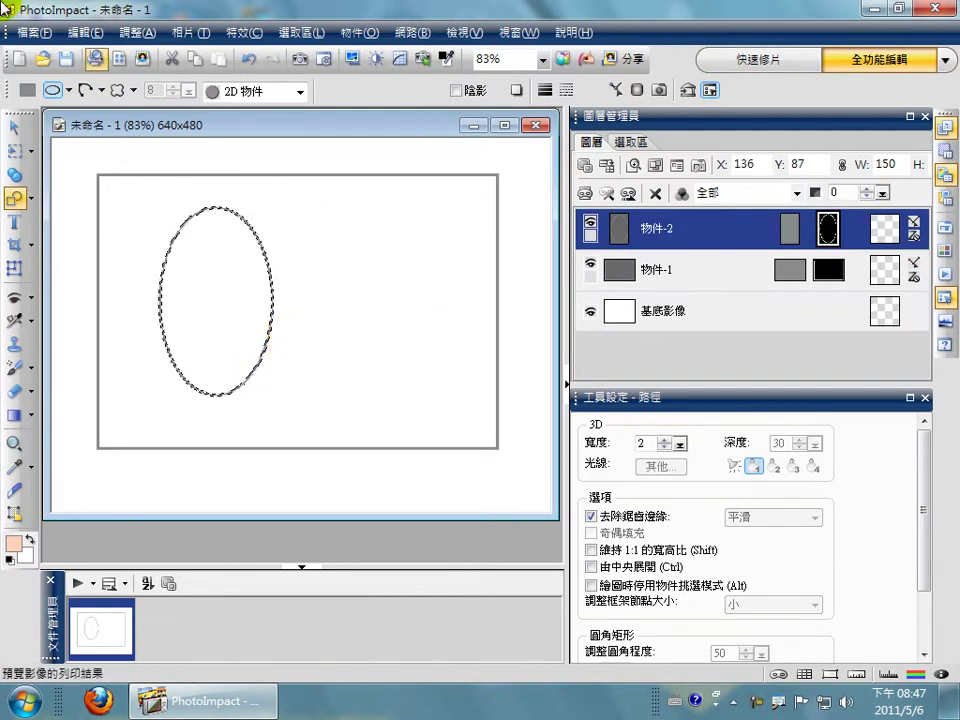
Step: Draw a five-pointed star outline about 143 pixels wide to the right of the ellipse
left_click(69, 91)
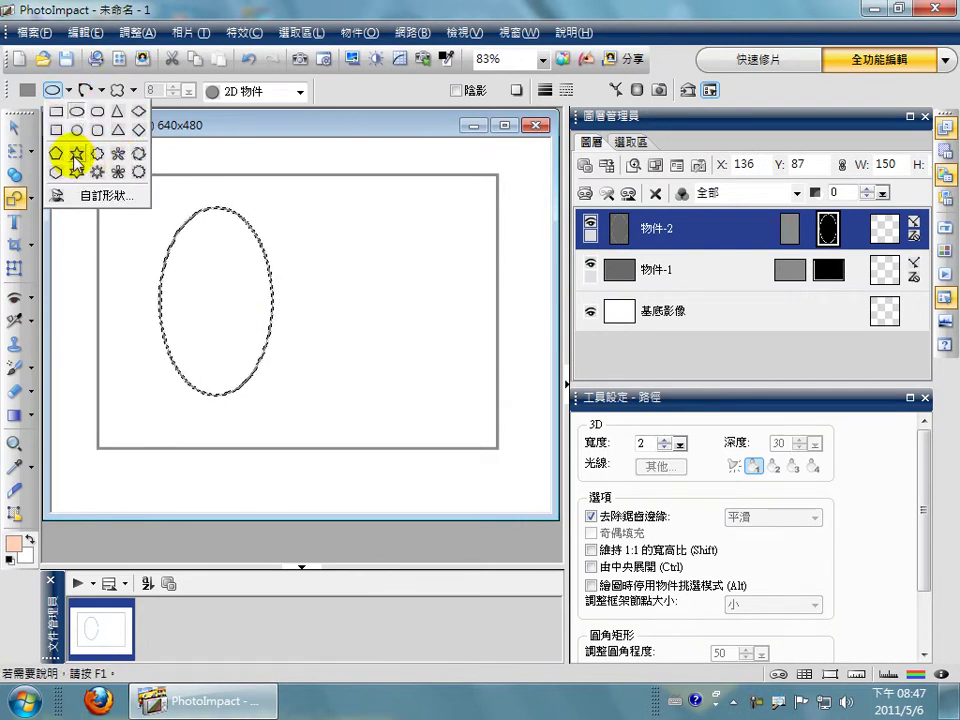
left_click(77, 154)
left_click_drag(311, 242, 396, 354)
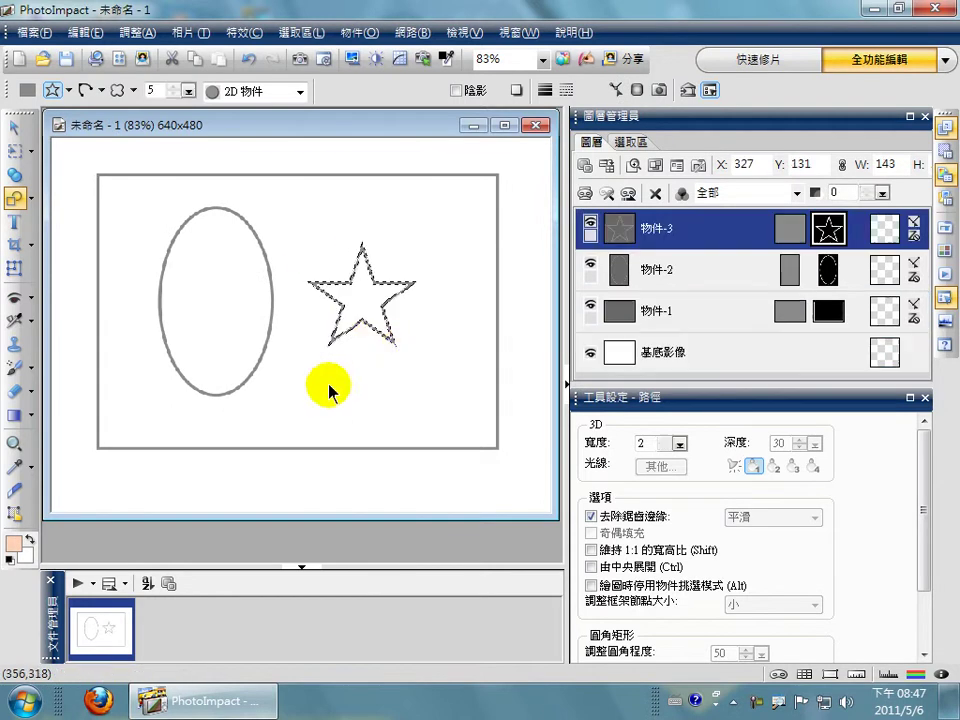
Step: Draw a small five-petal flower outline about 75 pixels wide between the ellipse and the star
left_click(70, 91)
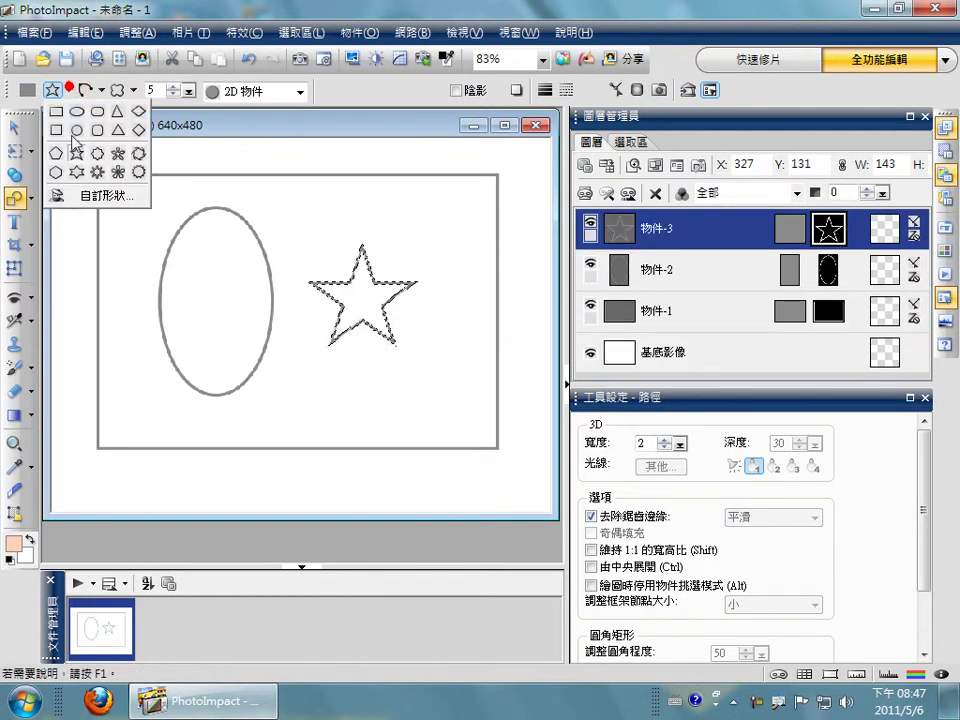
left_click(121, 170)
left_click(287, 207)
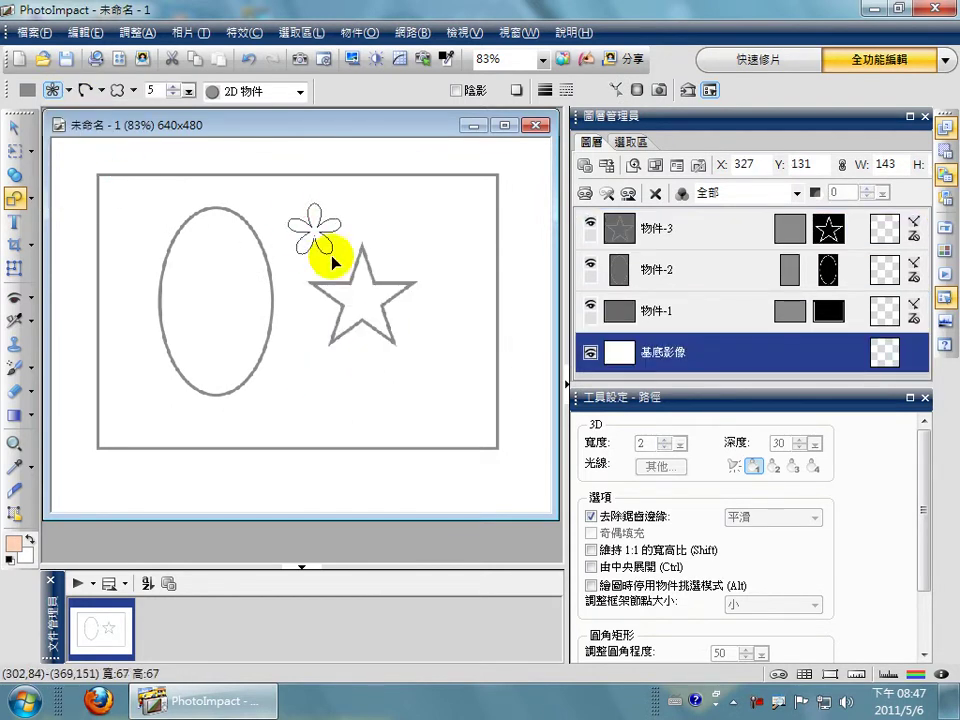
left_click_drag(333, 262, 334, 262)
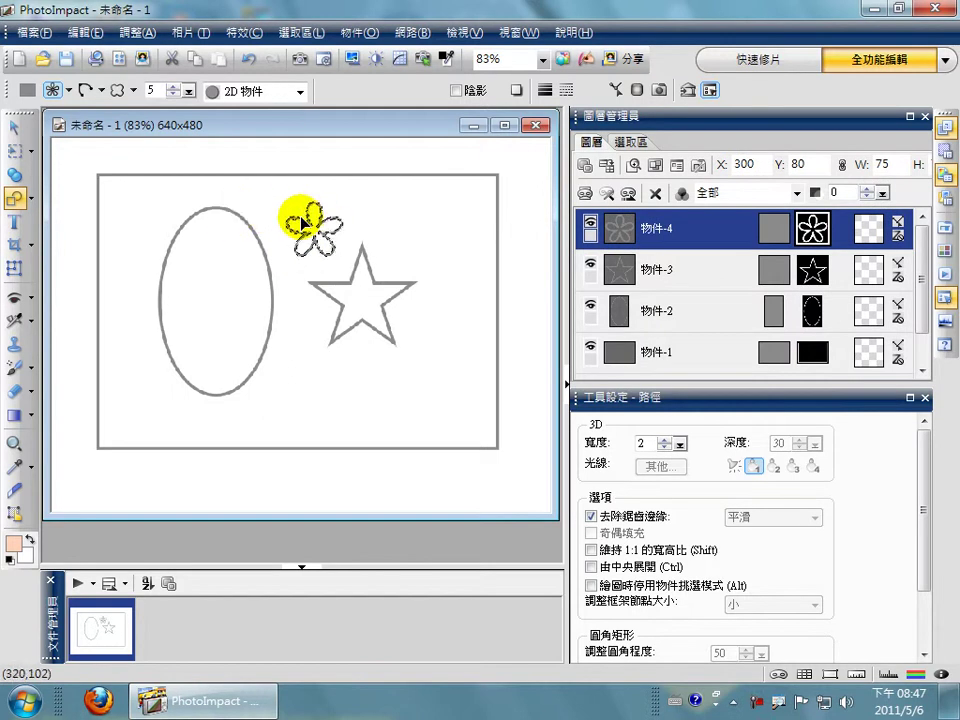
Step: Choose a jagged burst from the custom shapes (自訂形狀) and draw it about 249 pixels wide over the ellipse
left_click(68, 90)
left_click(98, 203)
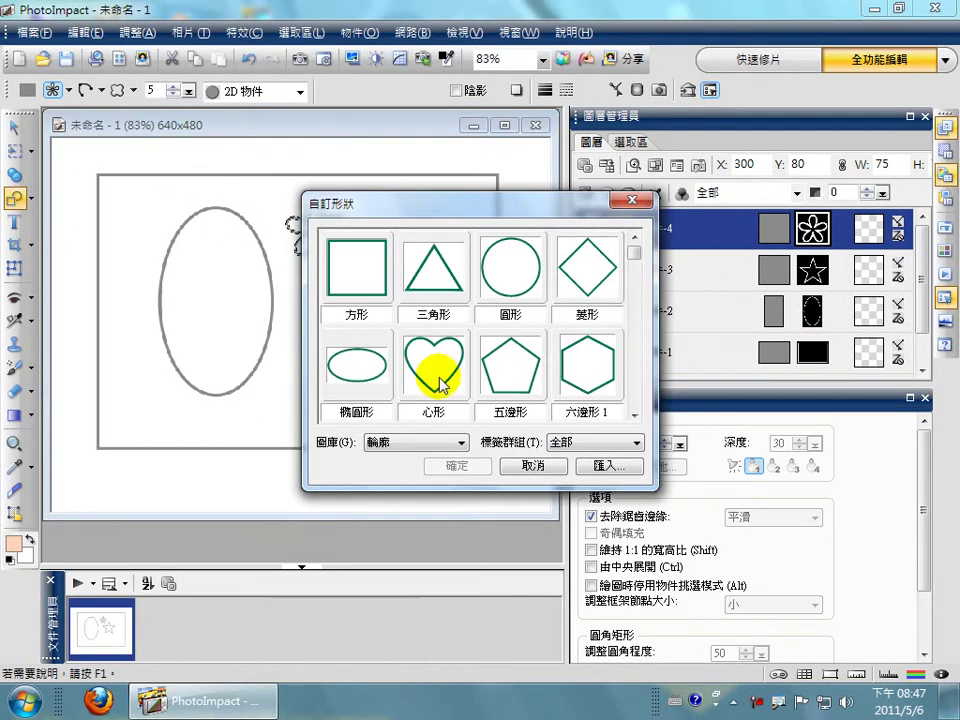
left_click(447, 278)
scroll(510, 298, "down", 5)
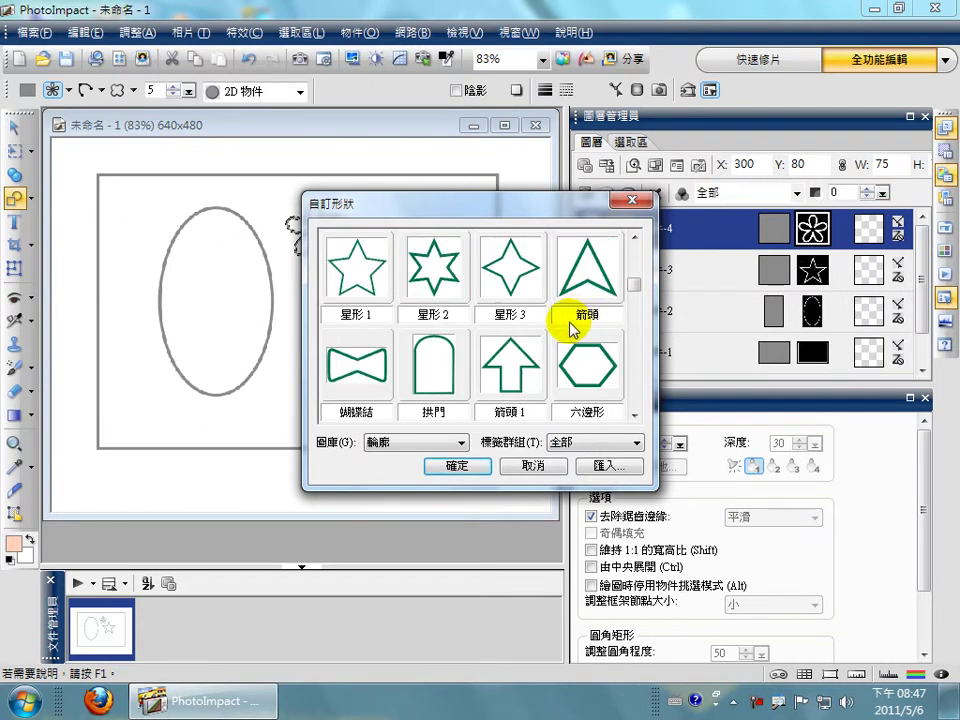
scroll(505, 305, "down", 3)
scroll(467, 317, "up", 2)
left_click(507, 285)
left_click(590, 295)
scroll(542, 313, "down", 4)
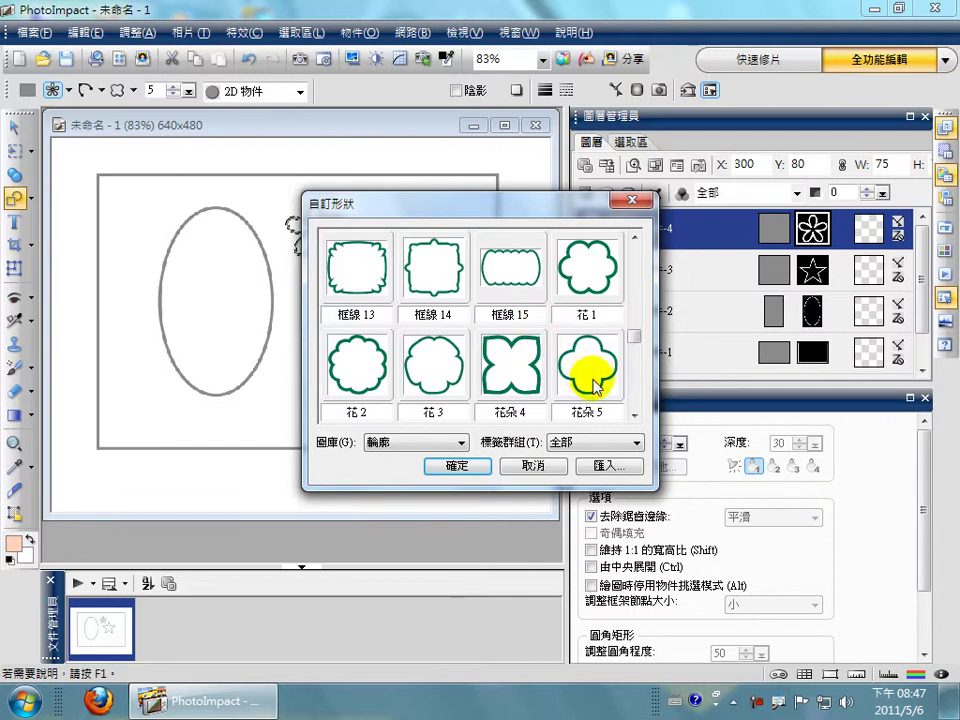
left_click(517, 383)
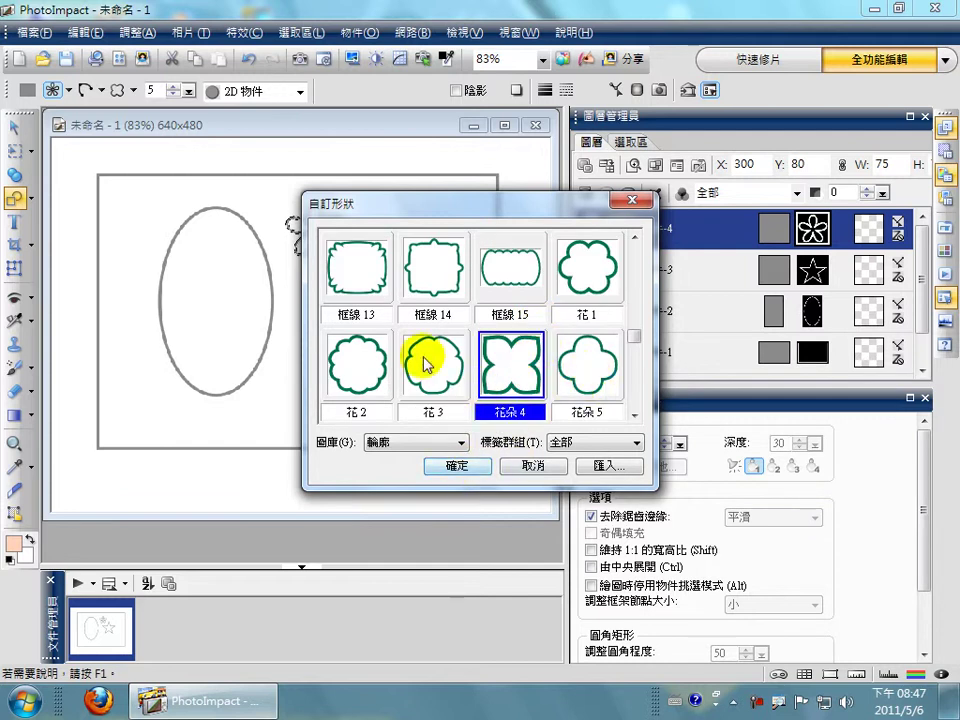
scroll(475, 330, "down", 2)
scroll(487, 336, "up", 1)
scroll(497, 336, "down", 2)
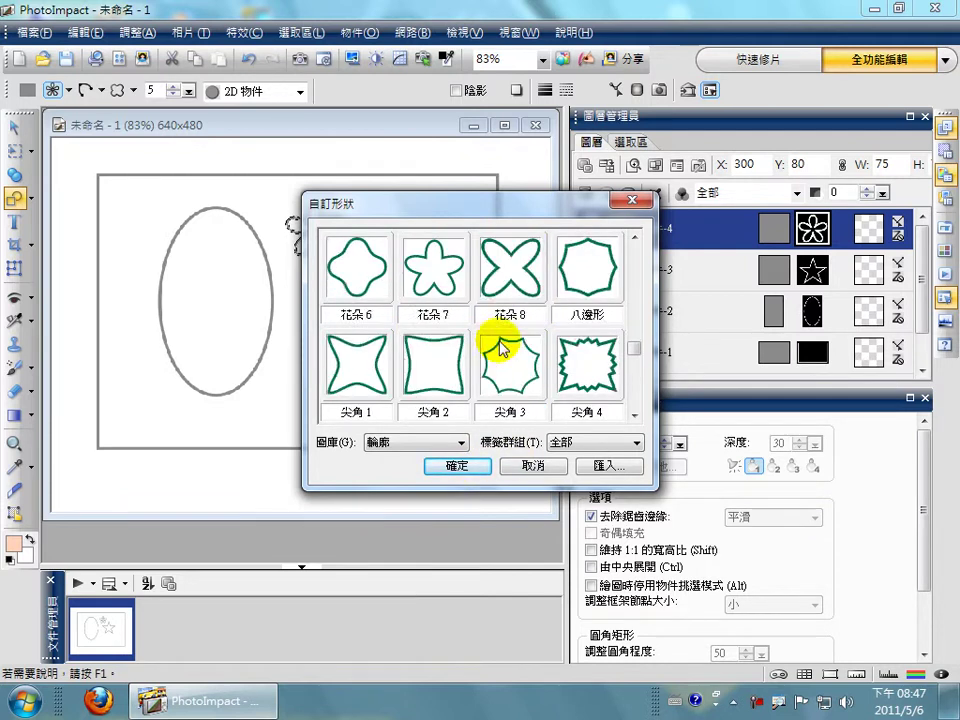
left_click(512, 365)
left_click(470, 467)
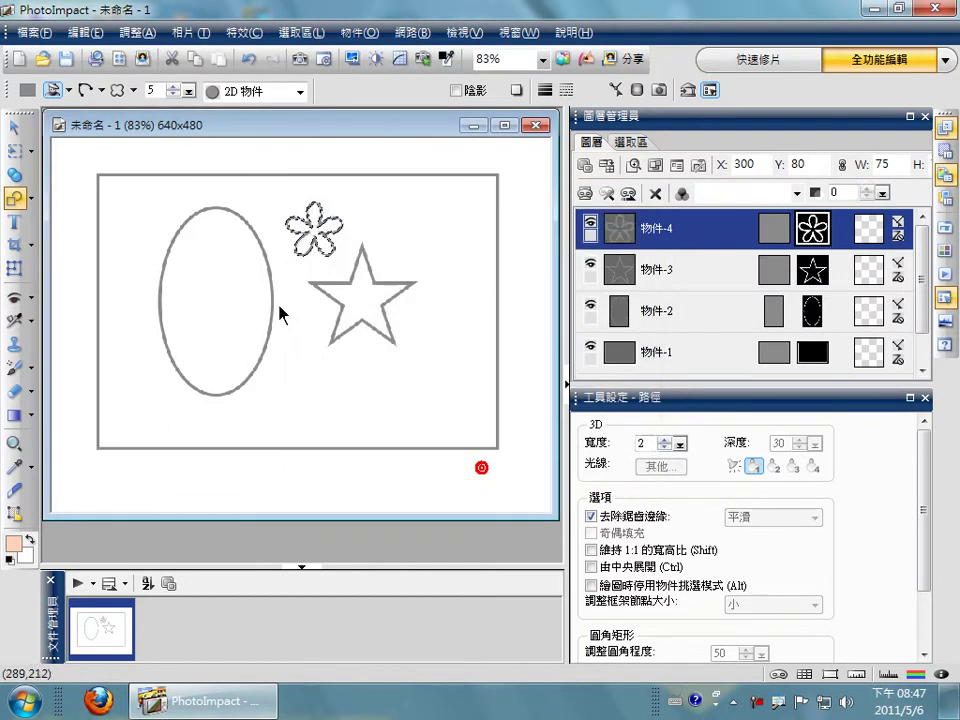
left_click_drag(136, 222, 321, 381)
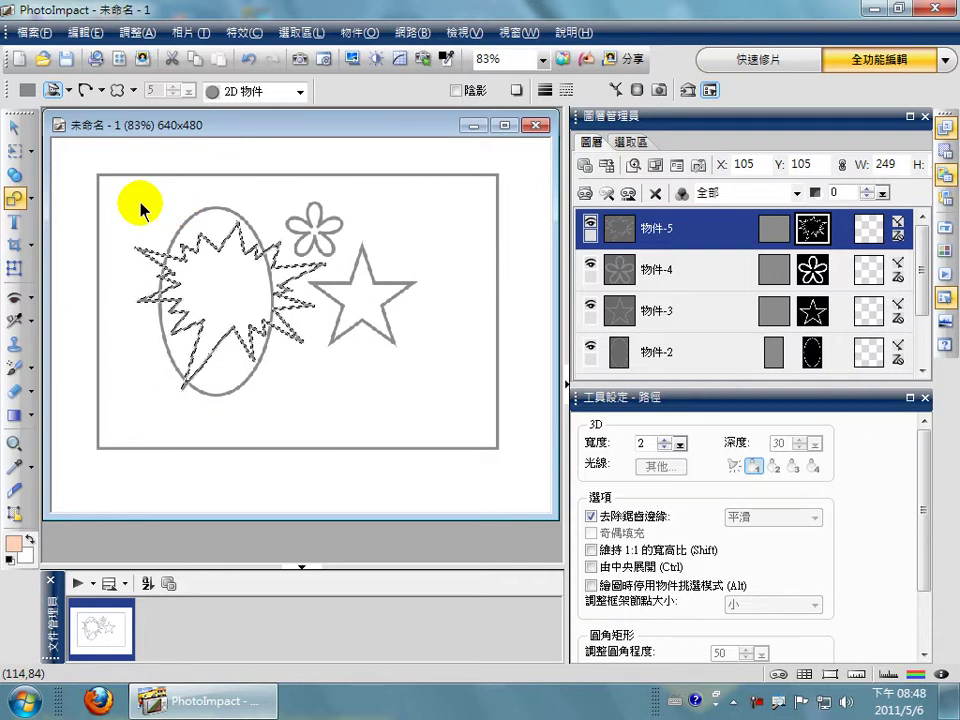
Step: Set the drawing shape back to rectangle, then select the large rectangular outline and nudge it to about X 55, Y 37
left_click(68, 90)
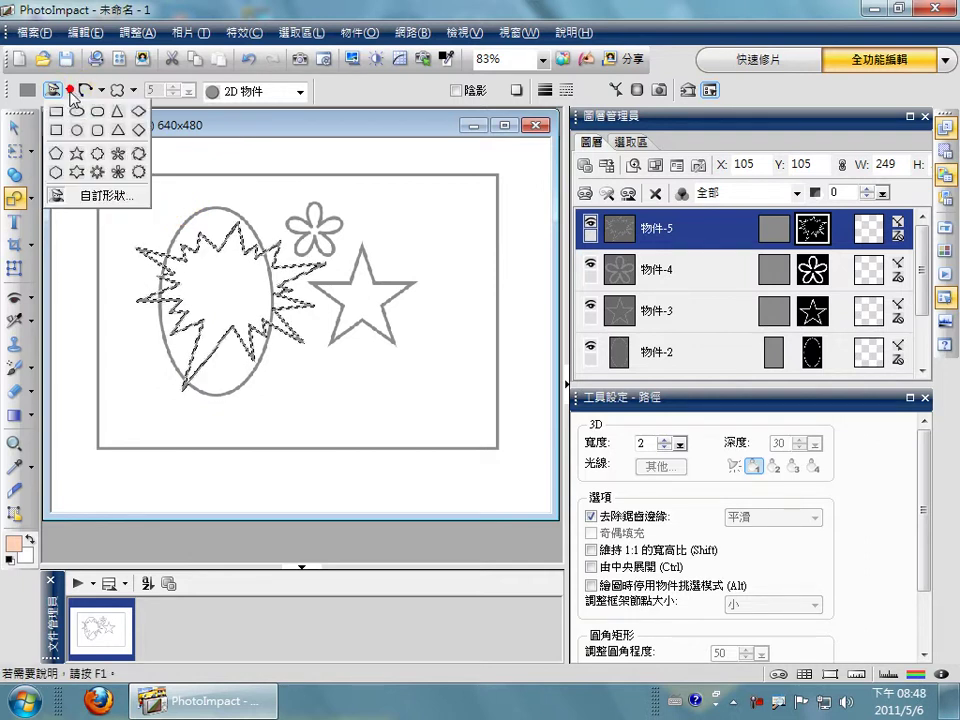
left_click(64, 109)
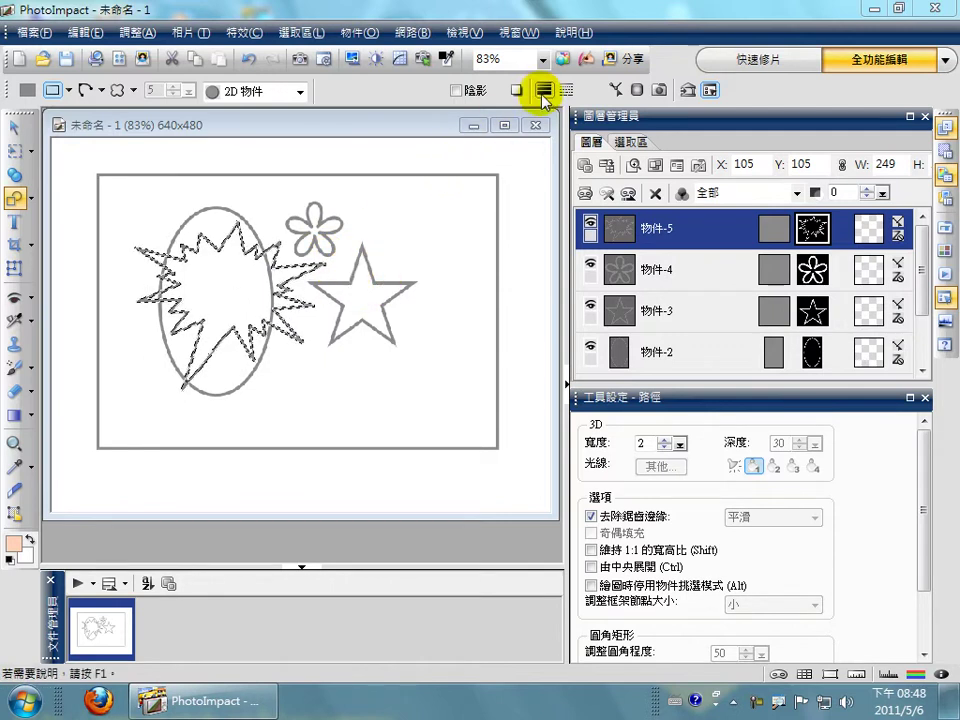
left_click(262, 174)
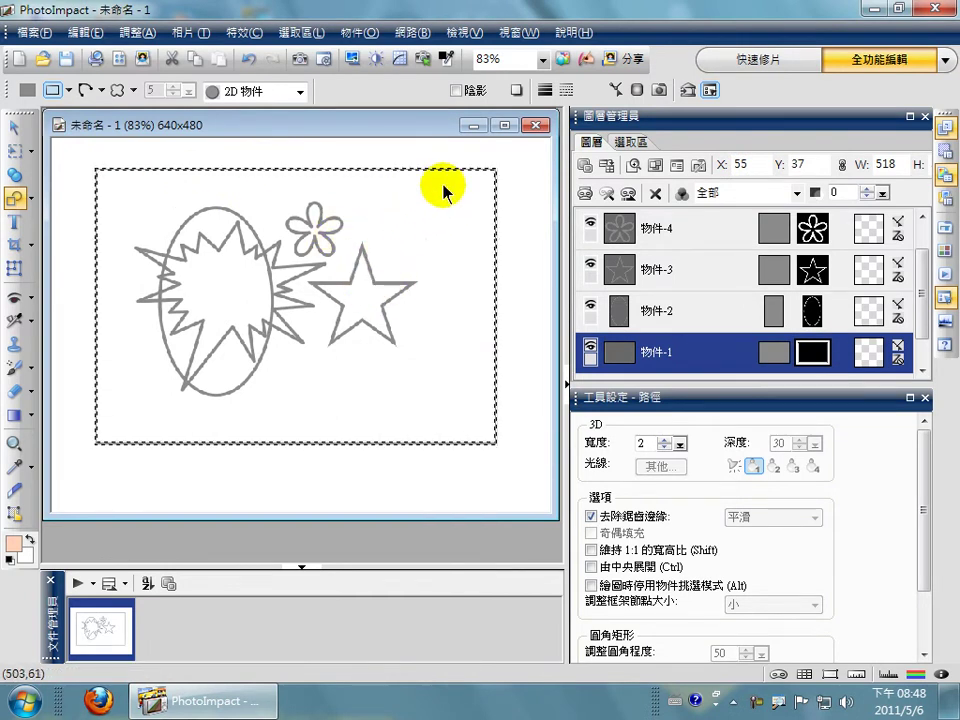
key("shift")
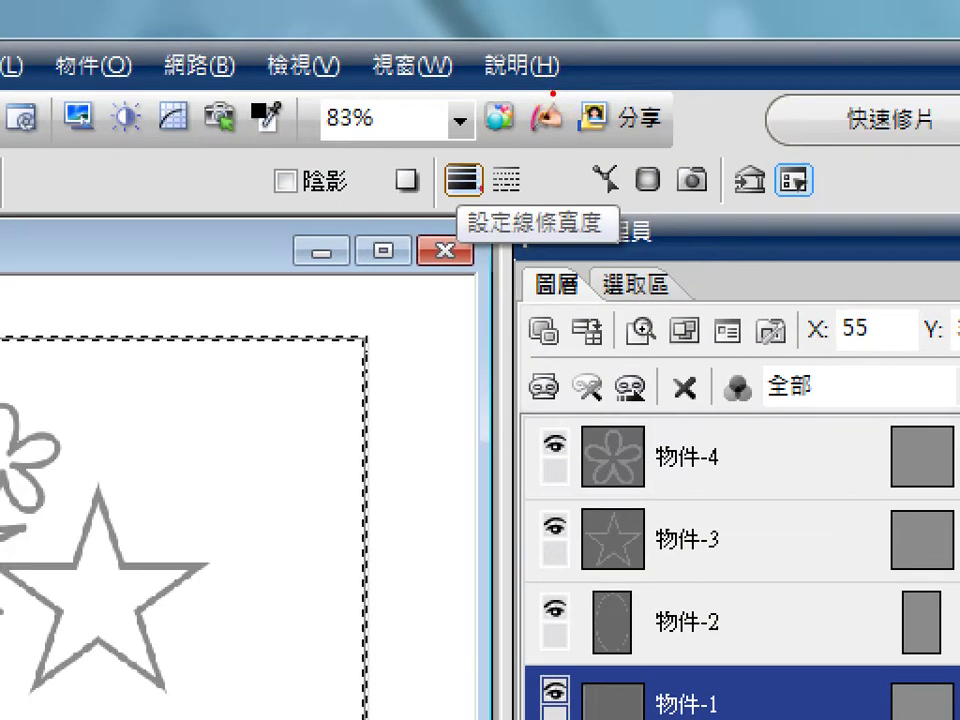
left_click_drag(481, 237, 615, 234)
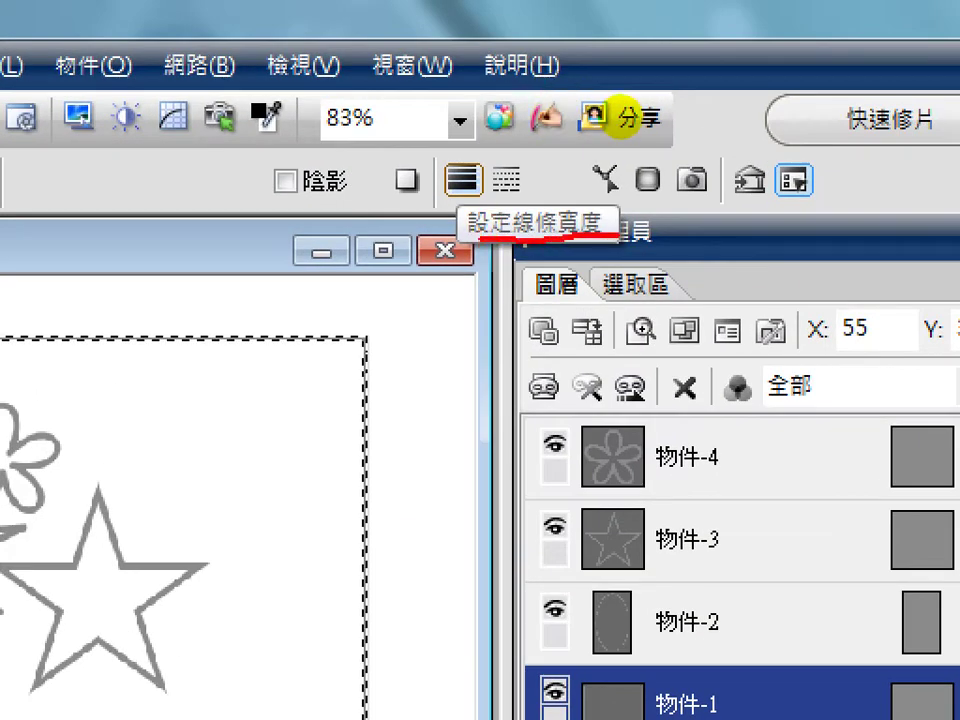
left_click_drag(467, 190, 467, 325)
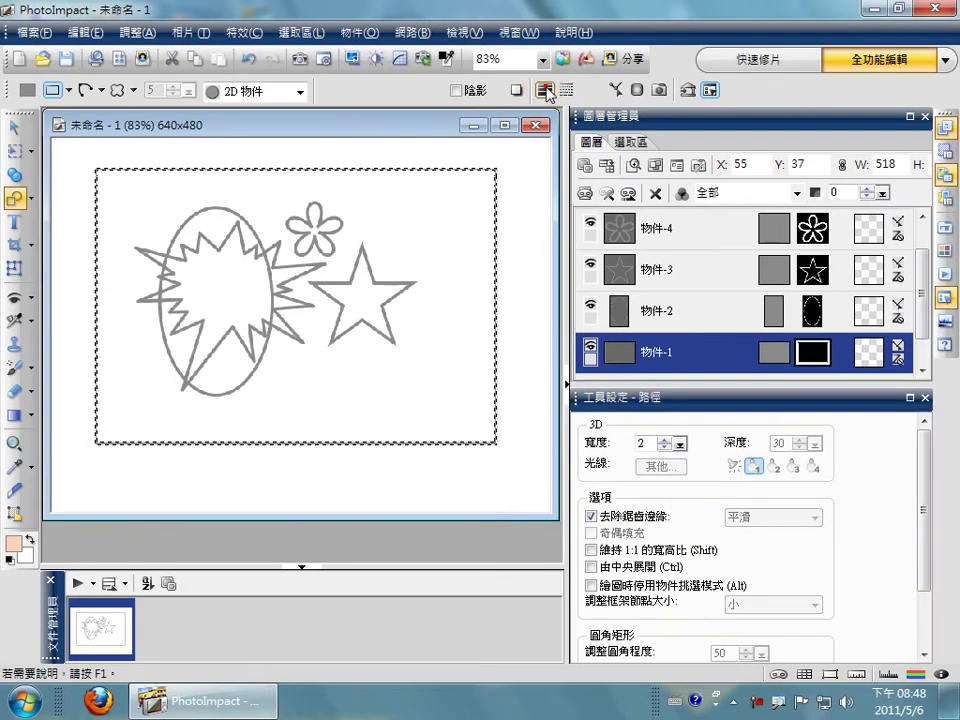
left_click(545, 91)
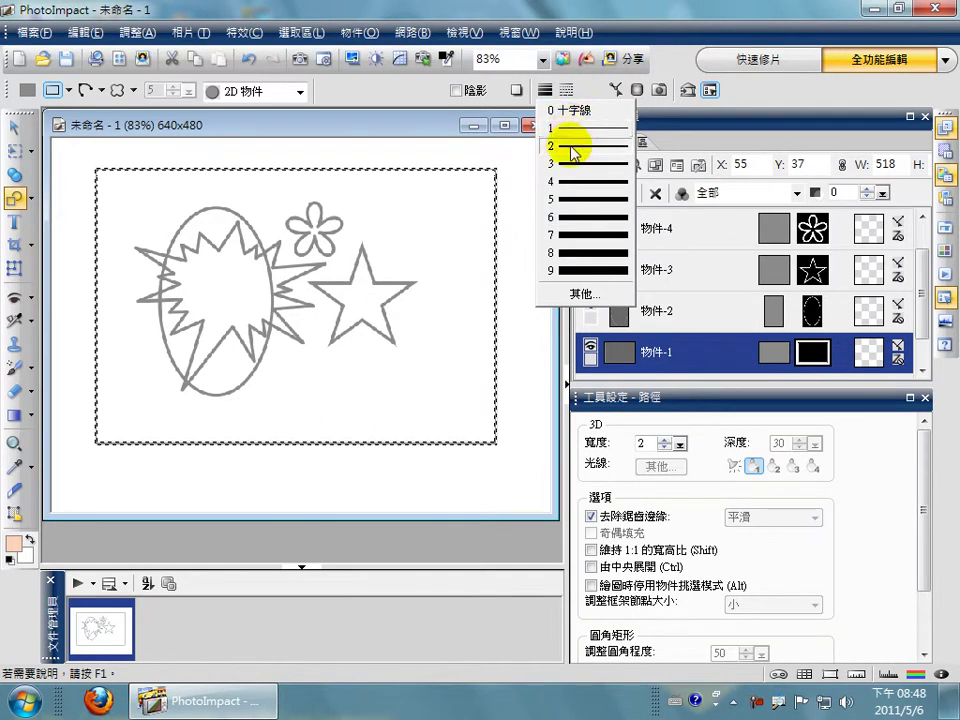
left_click(598, 275)
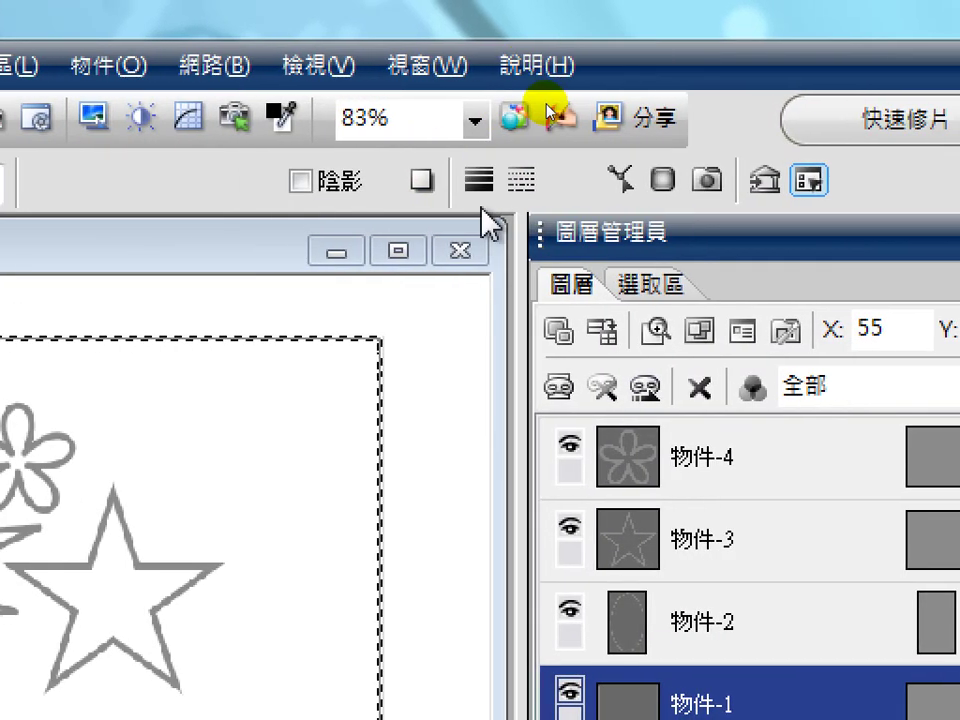
Step: Set the large rectangle's line width to 15 pixels and move the frame to about X 47, Y 37
left_click(512, 180)
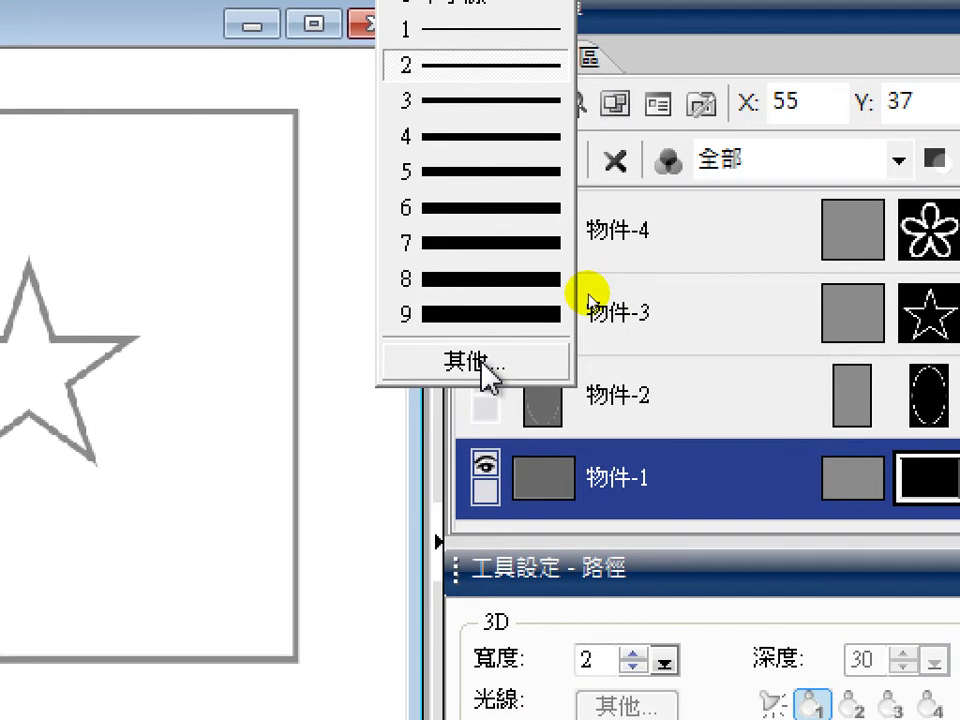
left_click(483, 365)
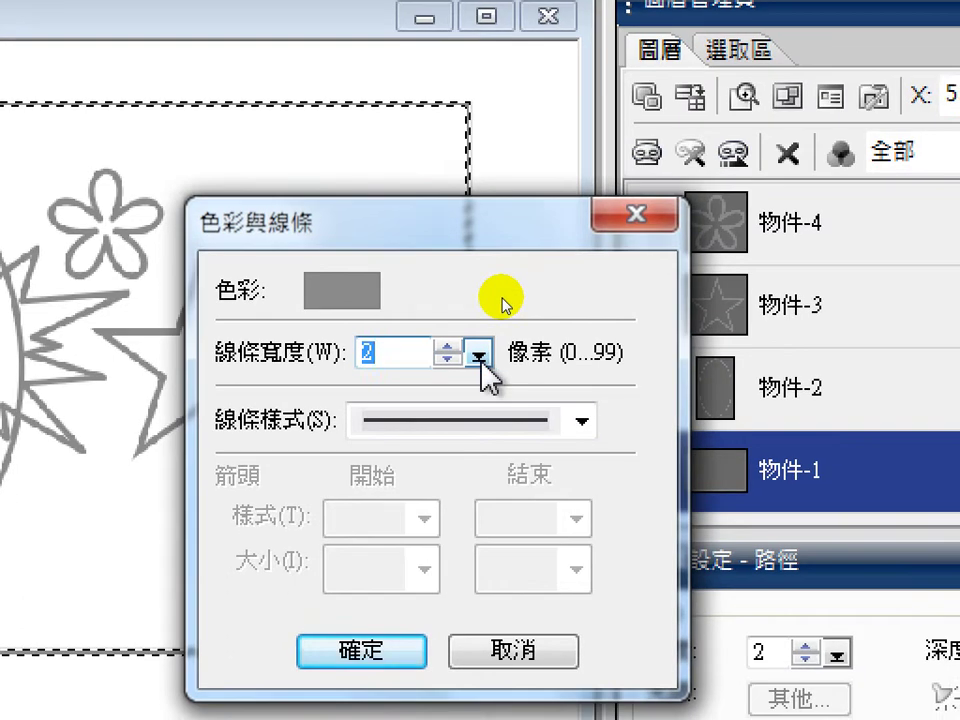
left_click(484, 360)
left_click_drag(484, 378, 528, 384)
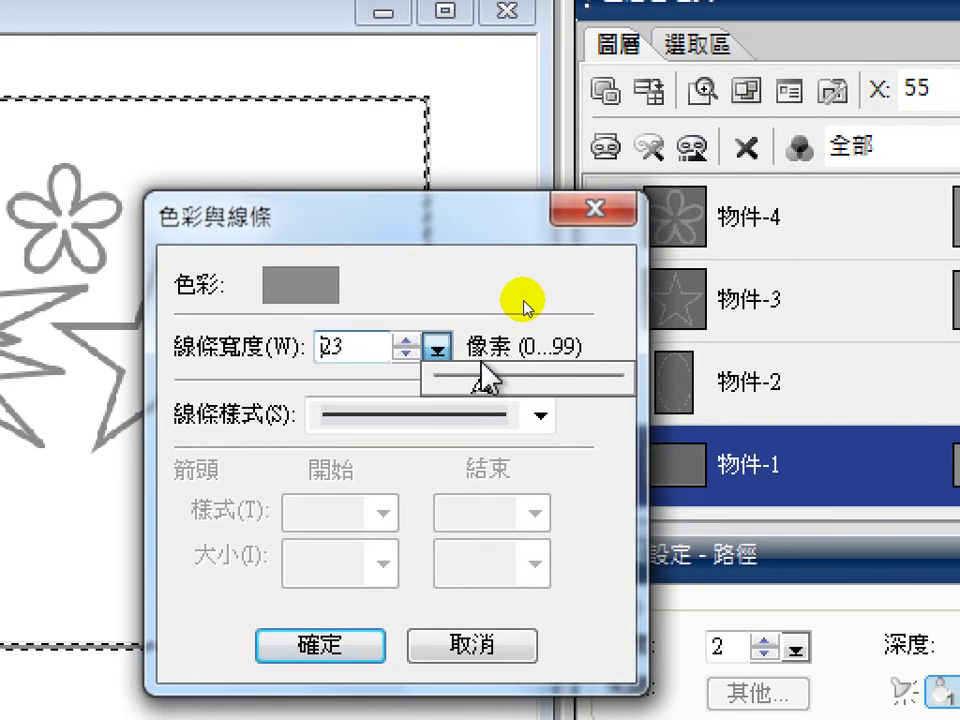
left_click_drag(524, 303, 485, 321)
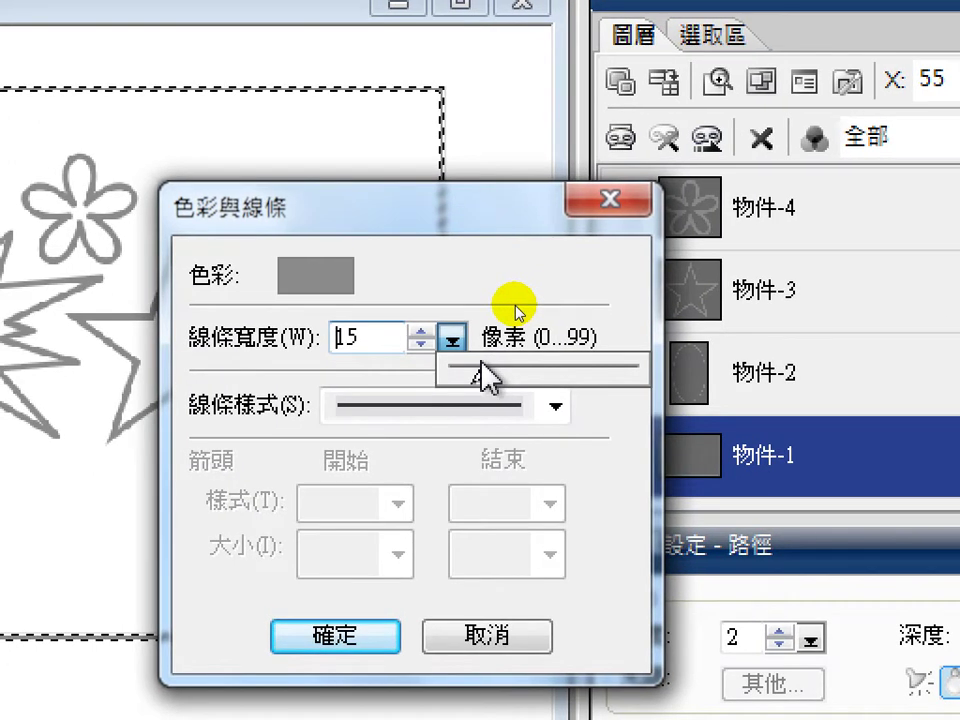
left_click_drag(486, 378, 487, 377)
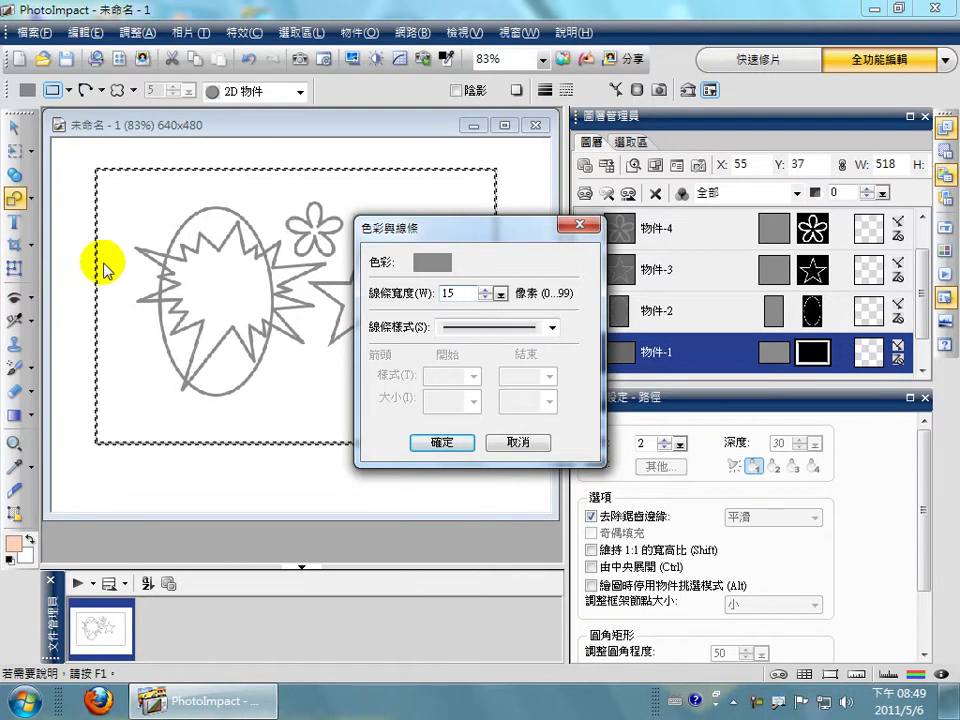
left_click(441, 445)
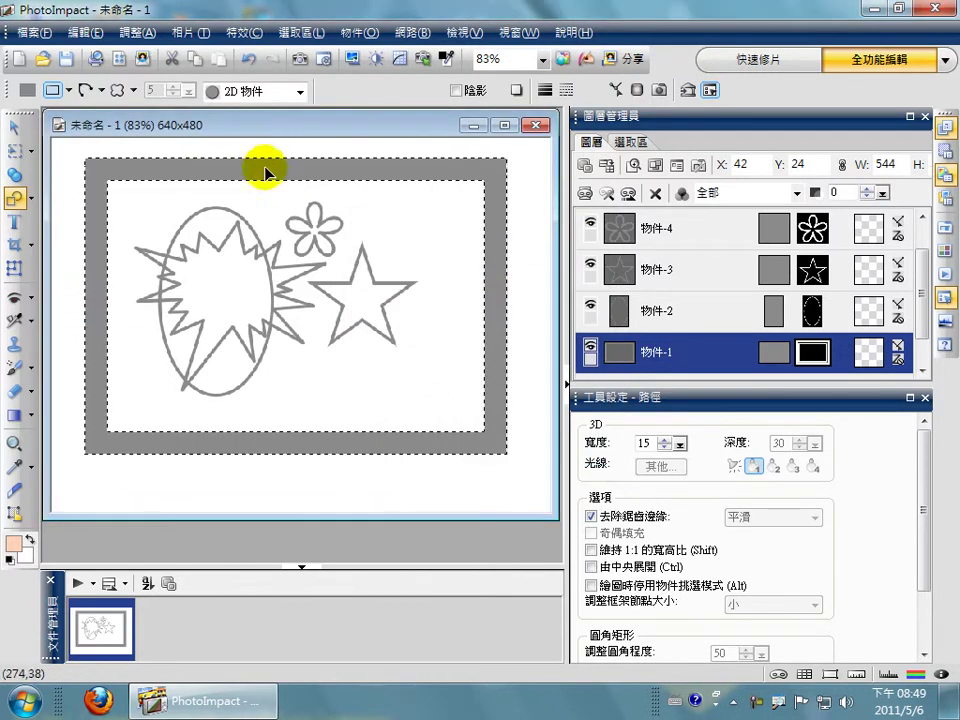
left_click_drag(268, 188, 274, 182)
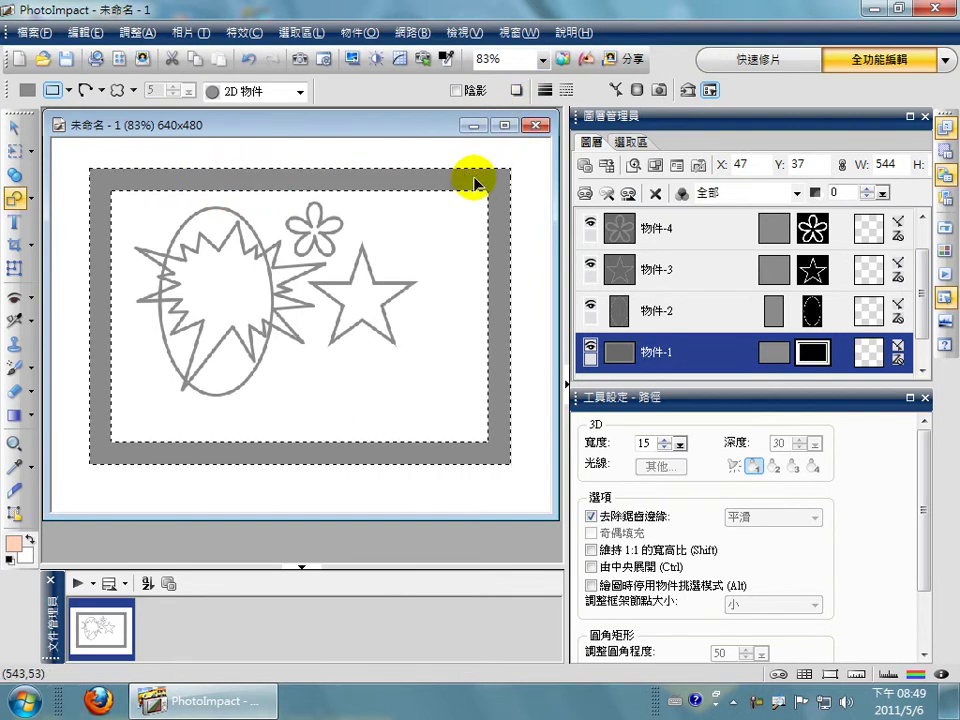
Step: Set the star outline's line width to 6 and move the star down to about X 348, Y 187
left_click(377, 286)
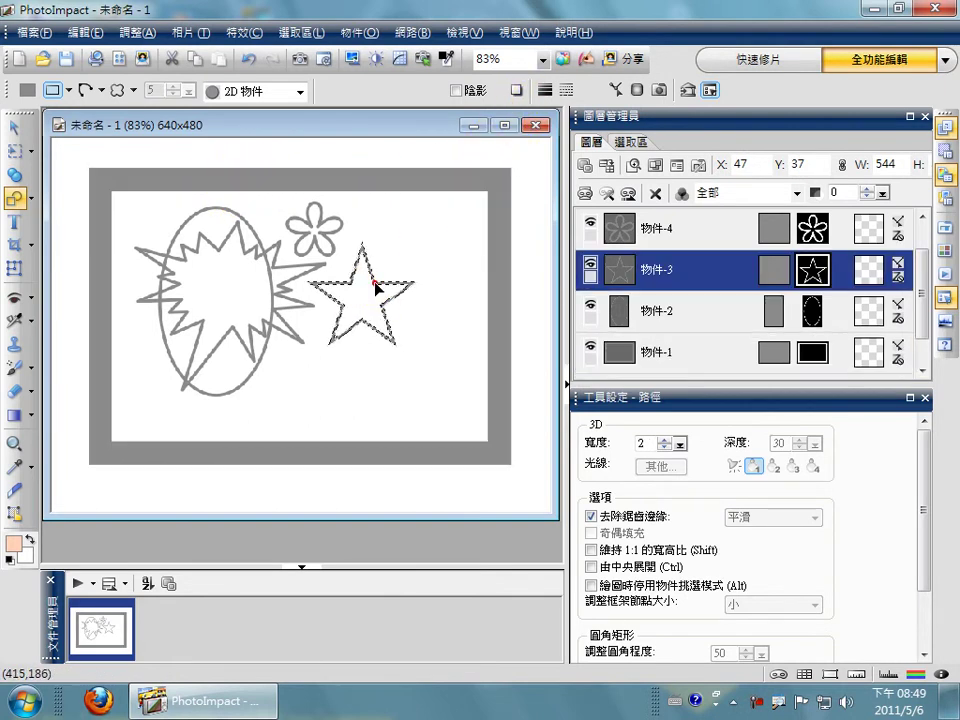
left_click(545, 90)
left_click(582, 222)
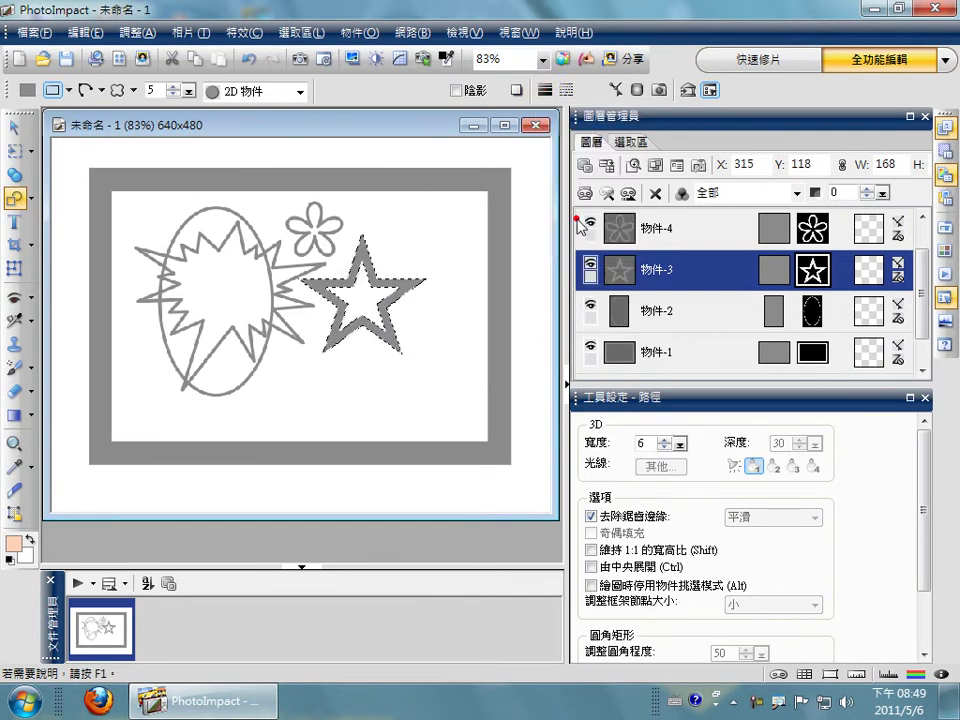
left_click_drag(390, 325, 421, 365)
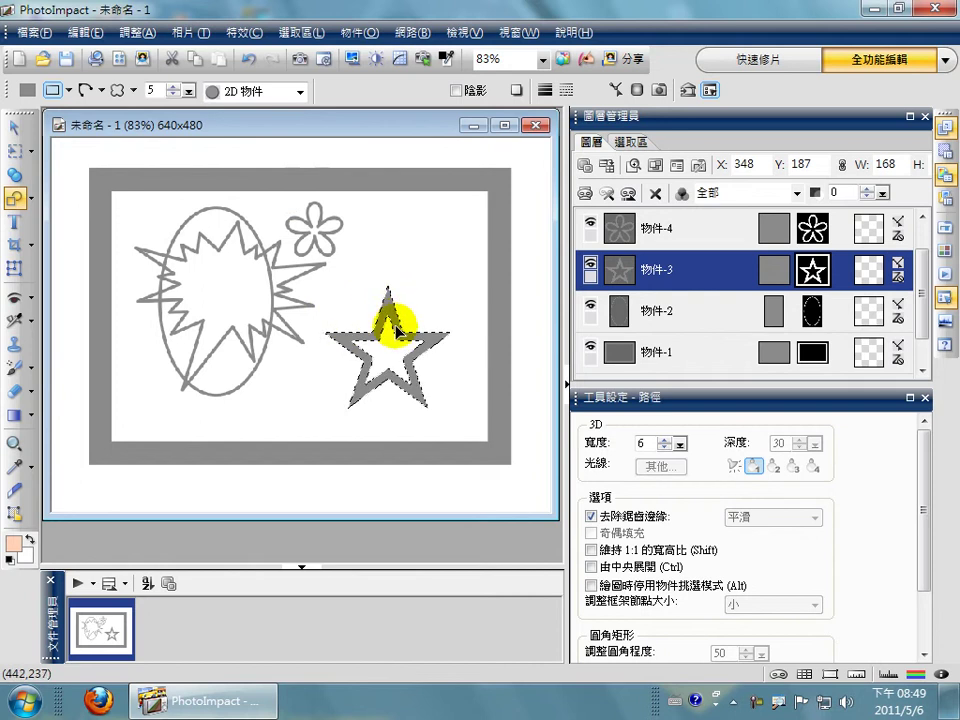